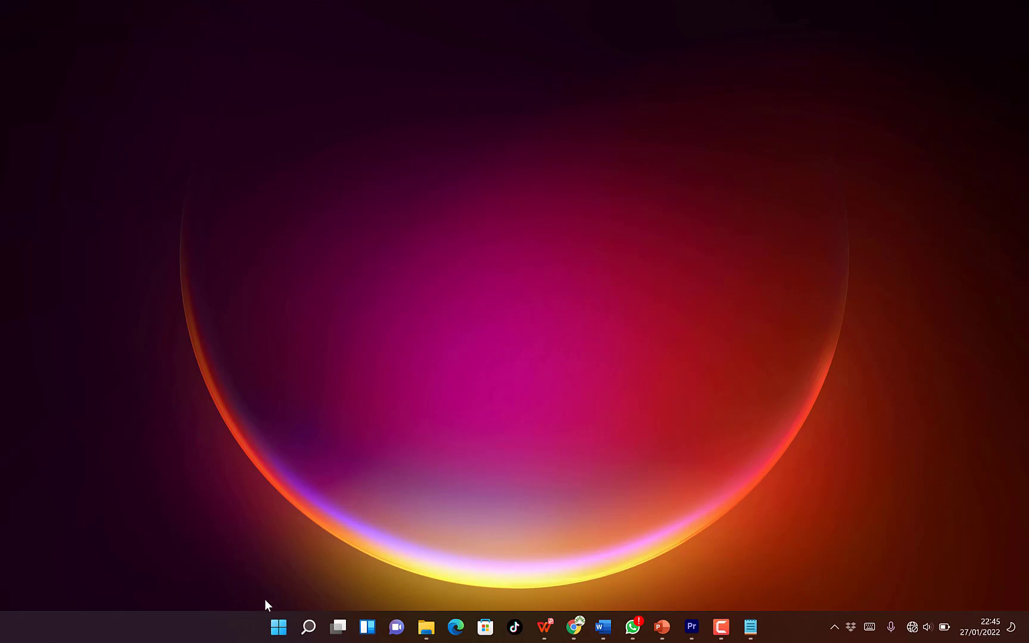
# Look up Microsoft Edge in Add or remove programs and view its uninstall options.
pyautogui.click(272, 620)
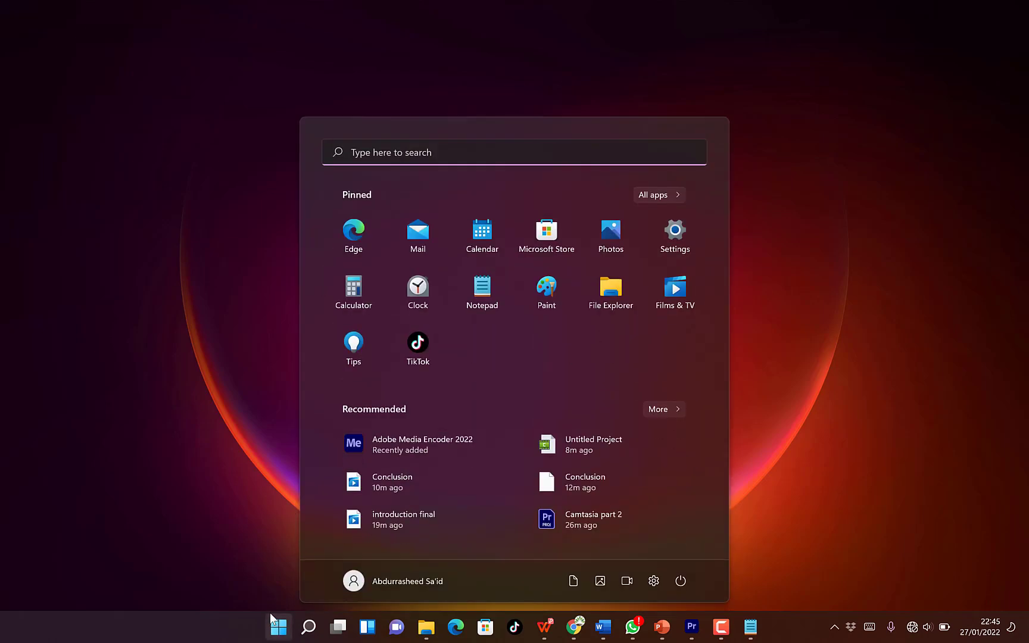
pyautogui.write('add')
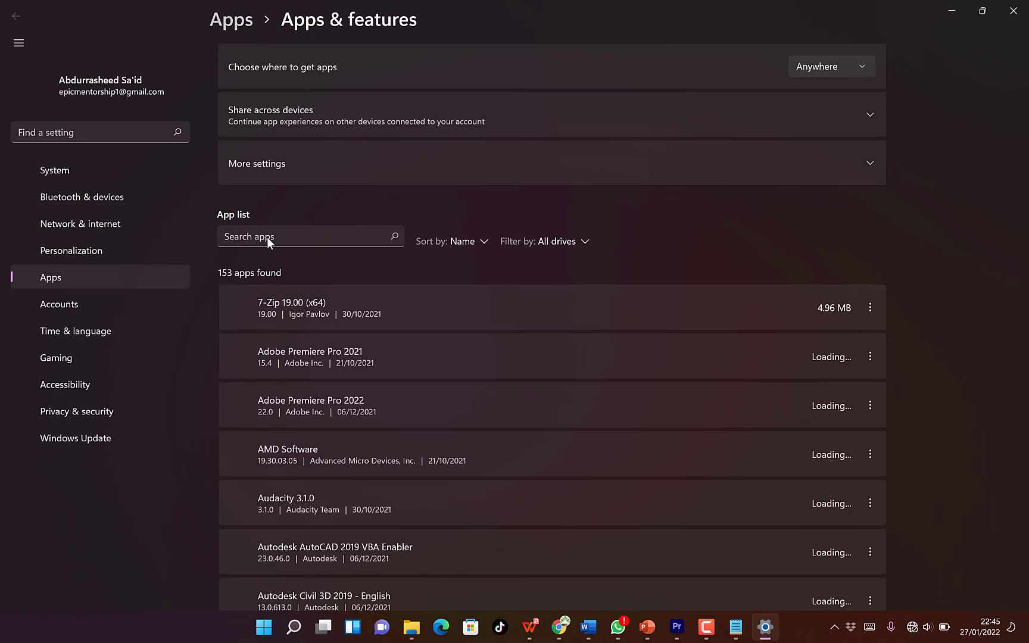
pyautogui.click(262, 268)
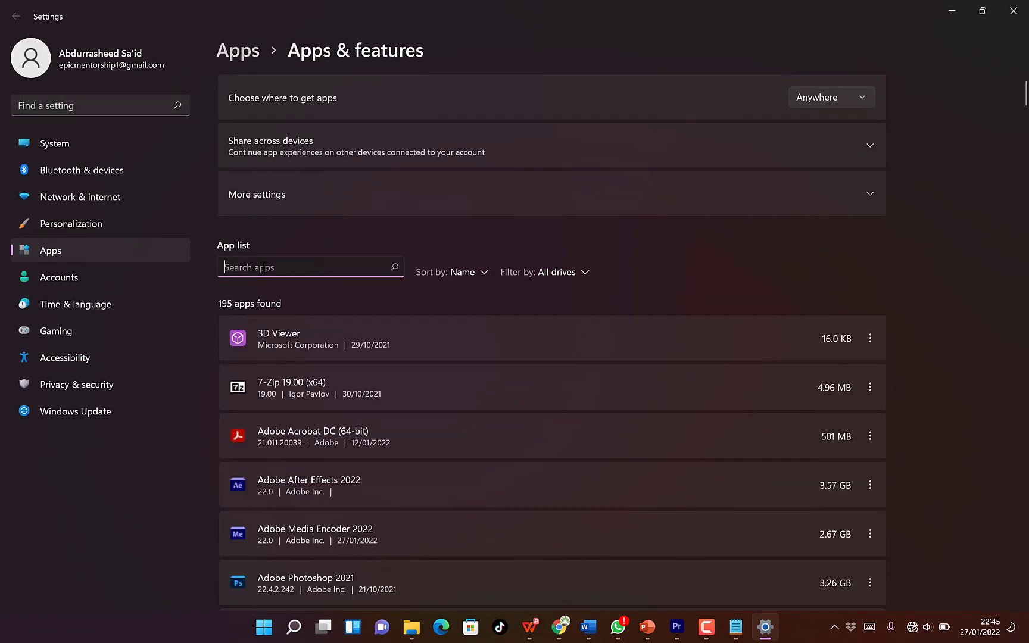
pyautogui.write('edge')
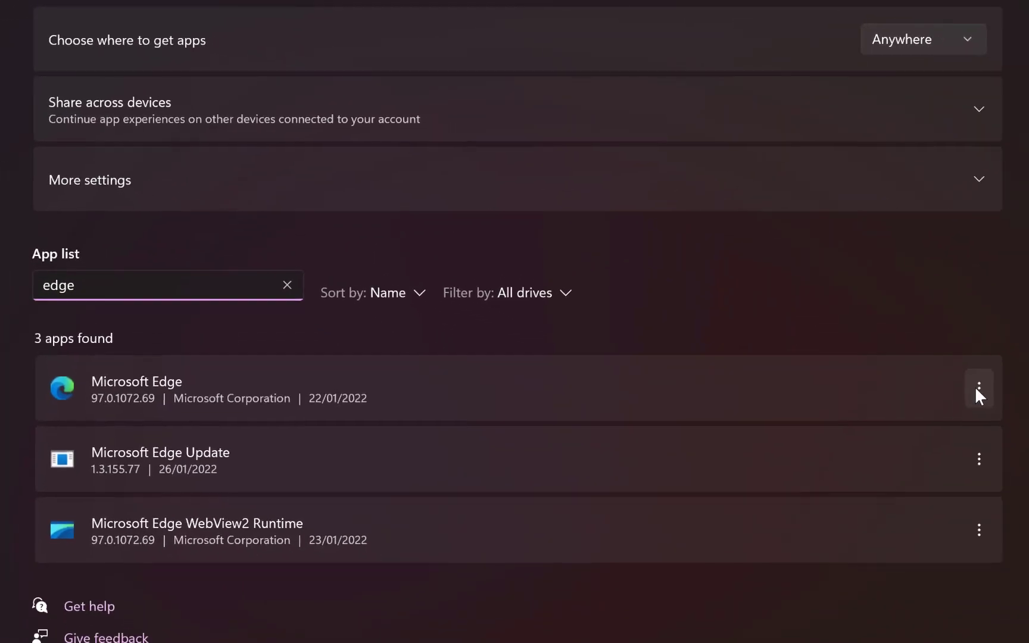
pyautogui.click(964, 382)
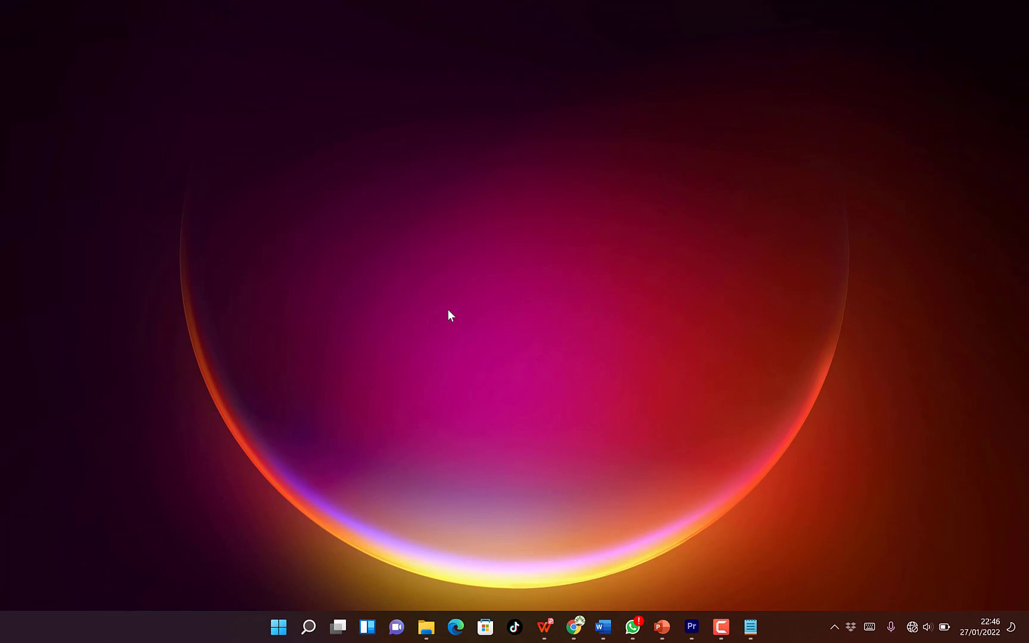
# Maximize File Explorer and open Program Files (x86) on the BOOTCAMP (C:) drive.
pyautogui.moveTo(427, 631)
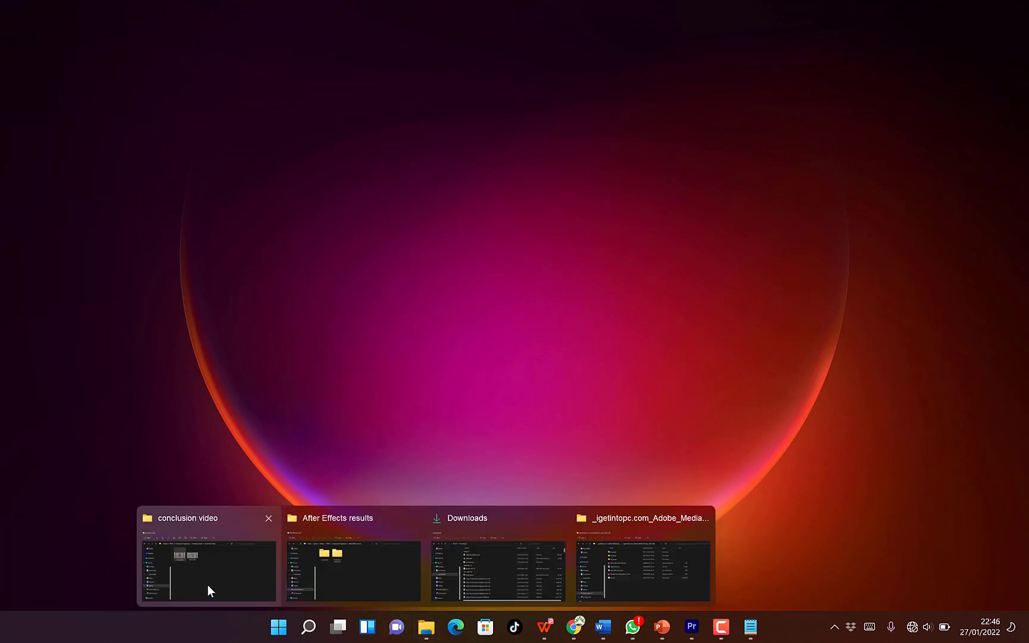
pyautogui.click(349, 572)
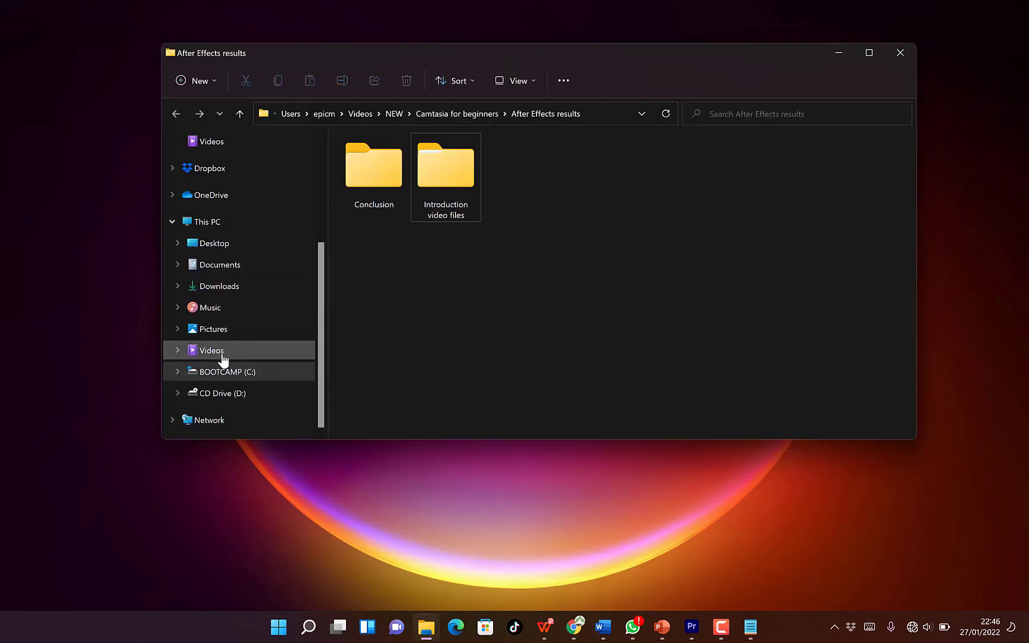
pyautogui.click(214, 224)
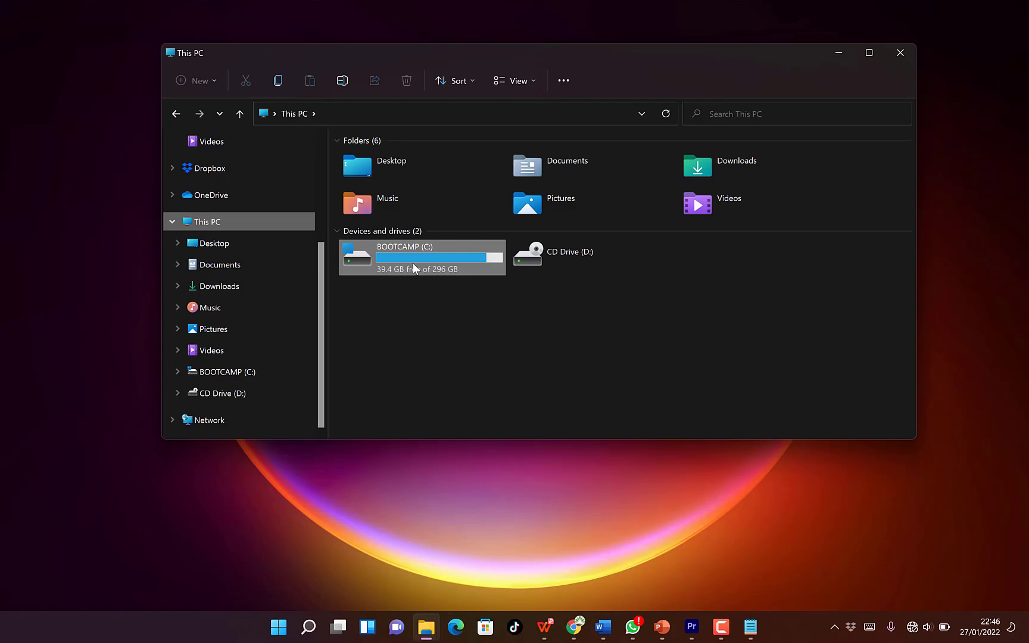
pyautogui.doubleClick(413, 263)
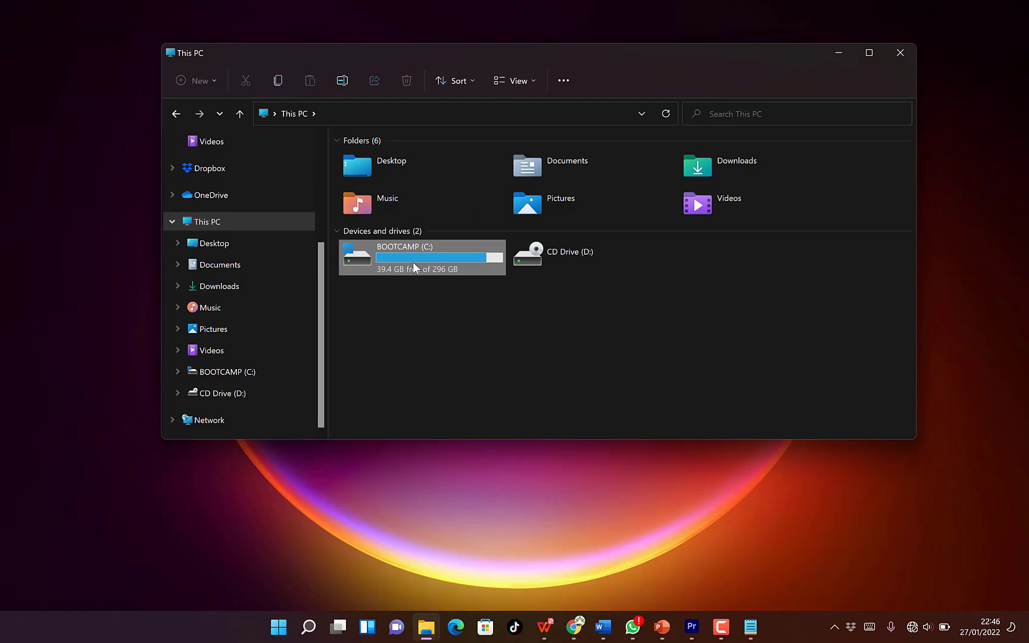
pyautogui.doubleClick(740, 52)
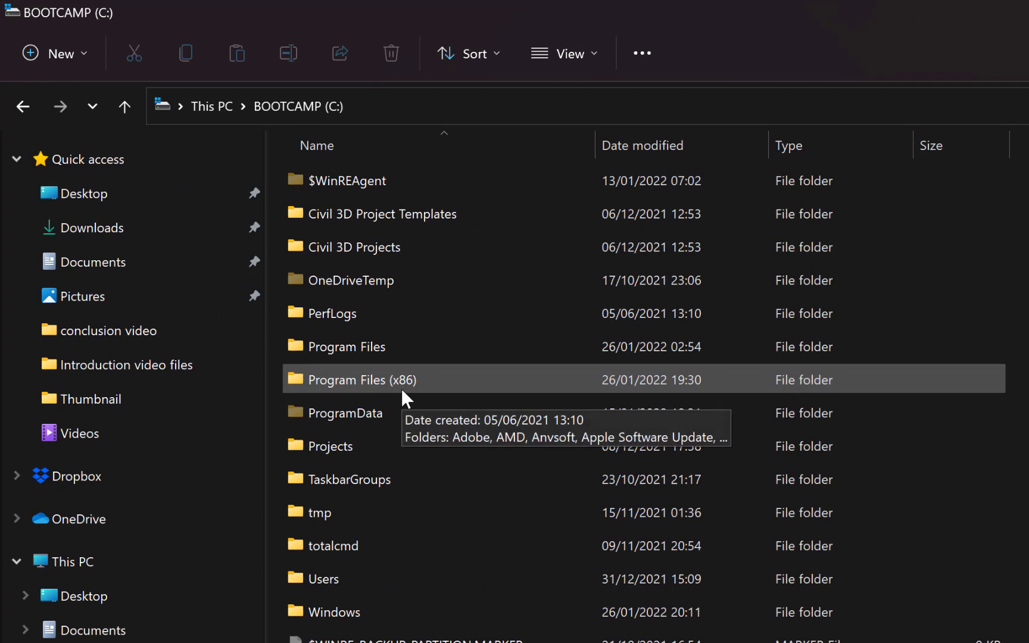
pyautogui.doubleClick(359, 379)
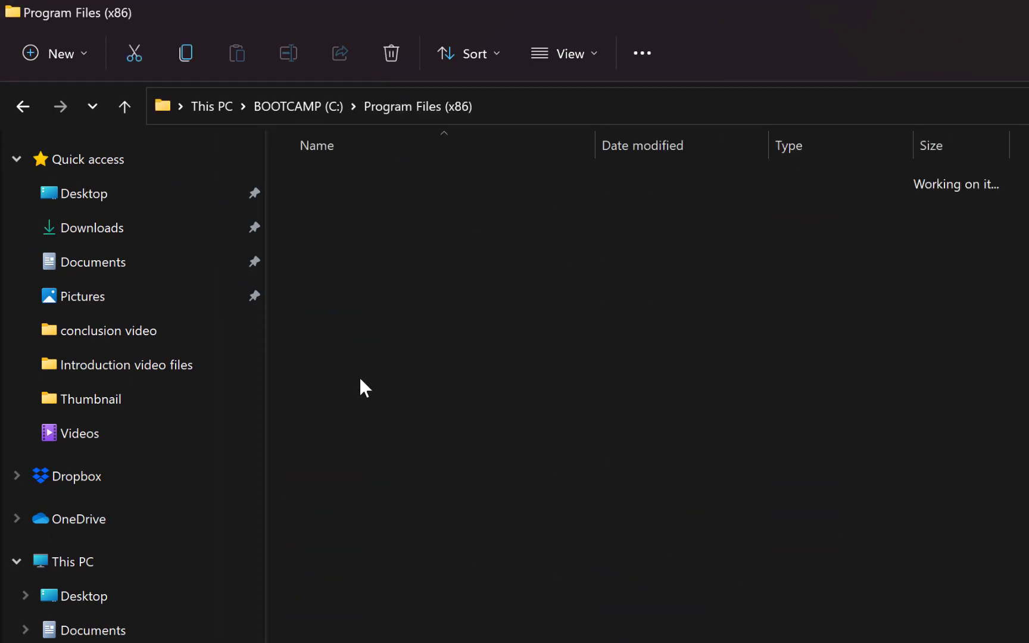
# Go through Microsoft\Edge\Application\97.0.1072.69 into the Installer folder.
pyautogui.click(404, 320)
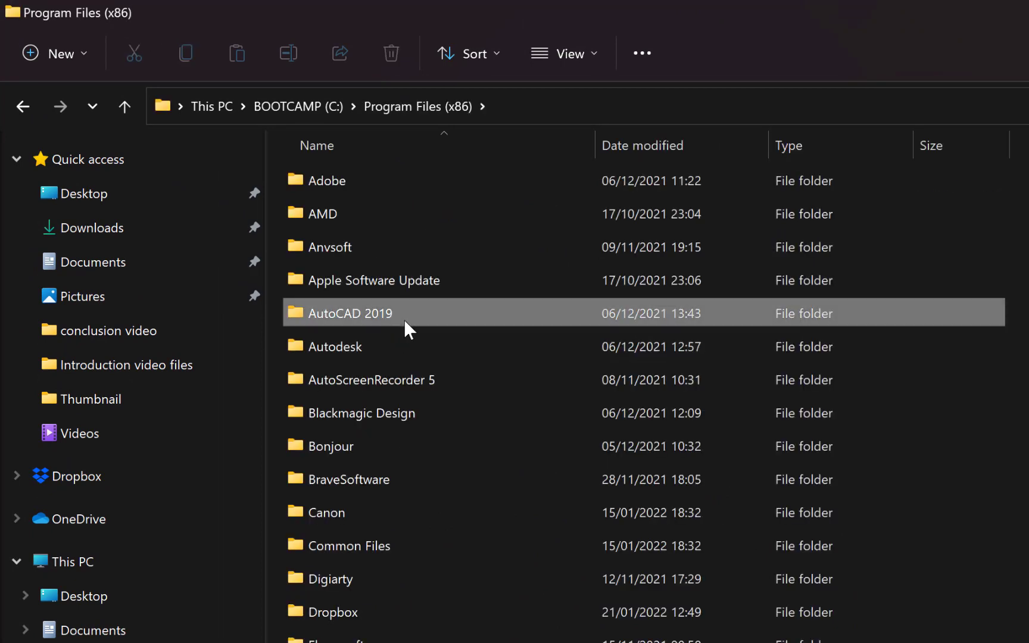
pyautogui.press('m')
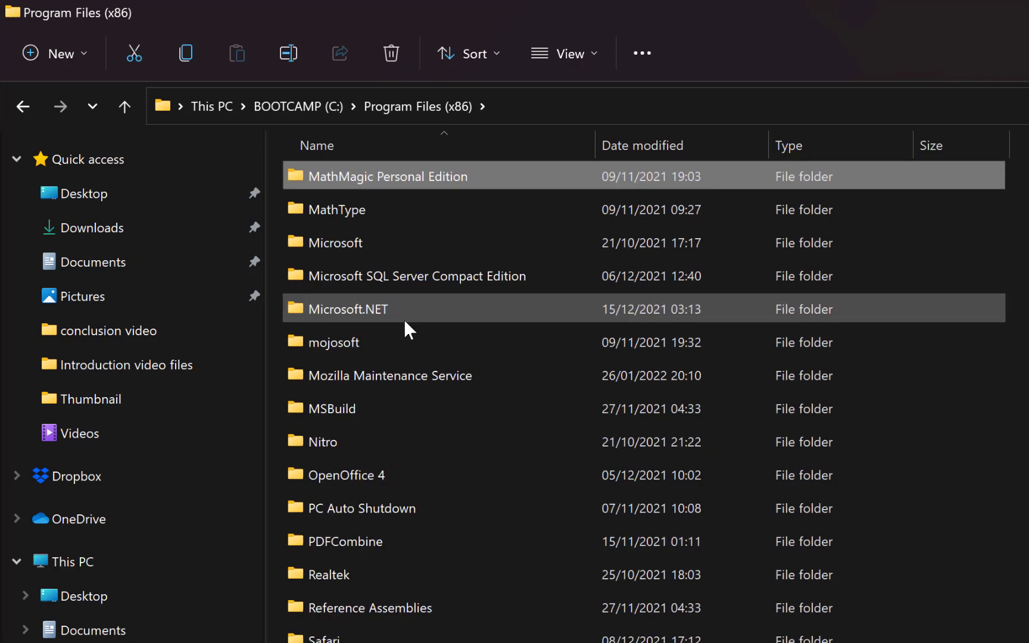
pyautogui.click(366, 247)
pyautogui.doubleClick(361, 248)
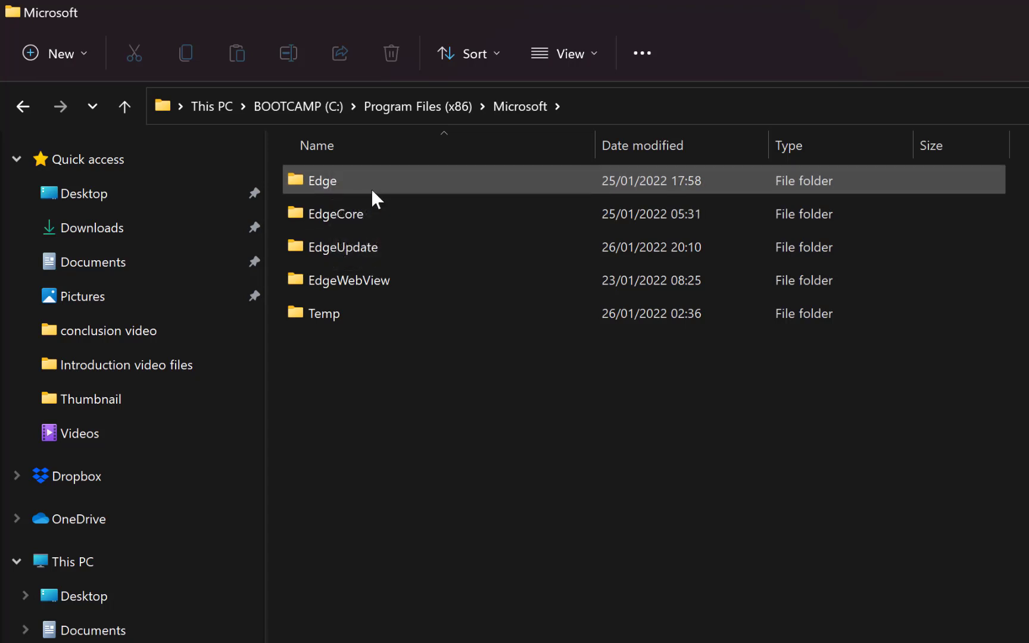
pyautogui.doubleClick(369, 182)
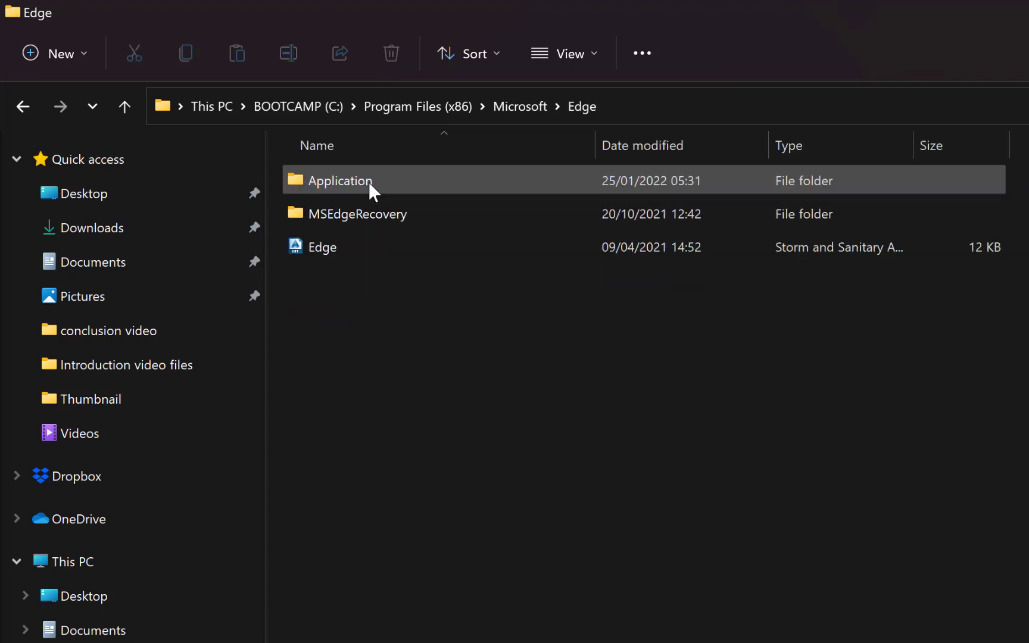
pyautogui.doubleClick(396, 170)
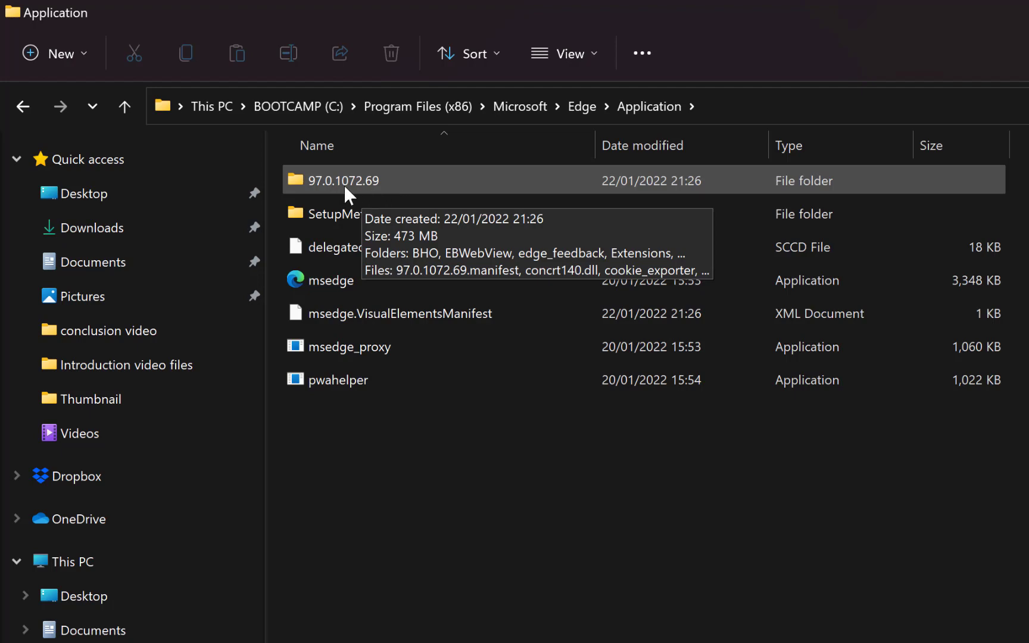
pyautogui.doubleClick(352, 185)
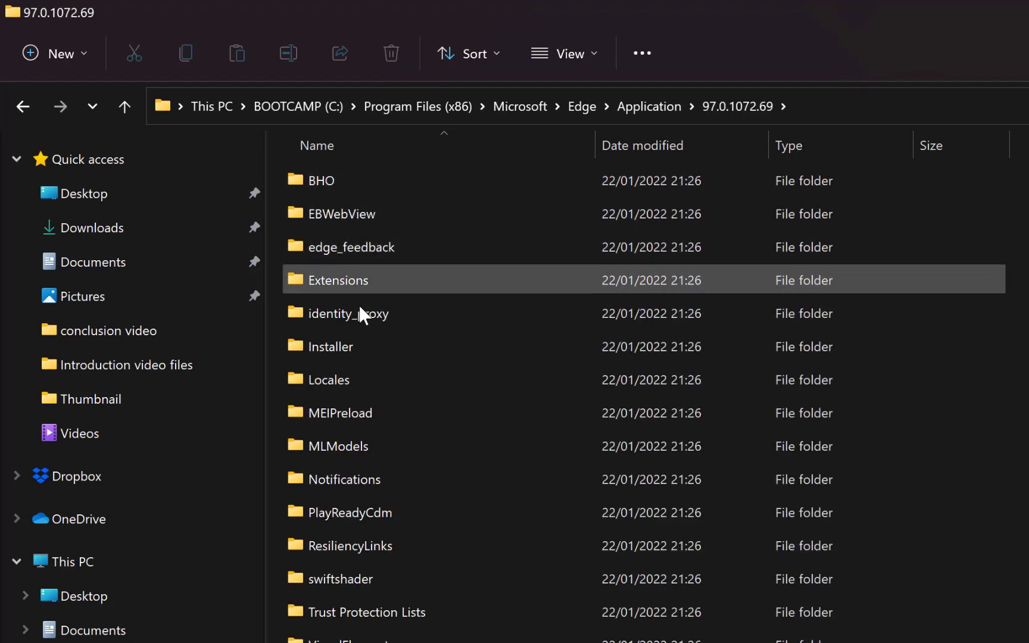
pyautogui.doubleClick(343, 347)
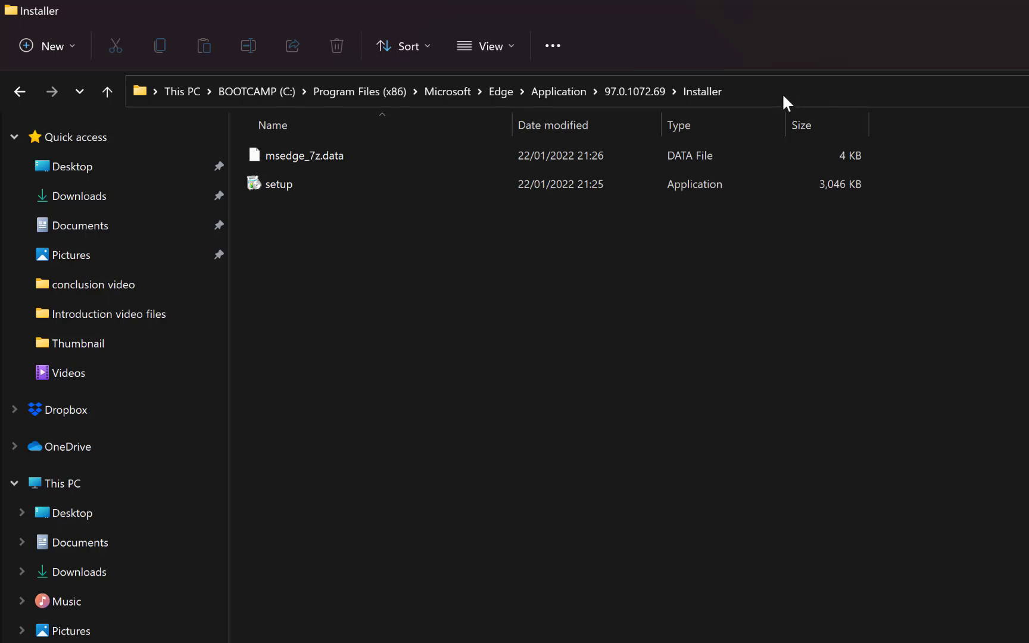
# Replace the Installer folder's address-bar path with cmd to launch Command Prompt there.
pyautogui.click(782, 94)
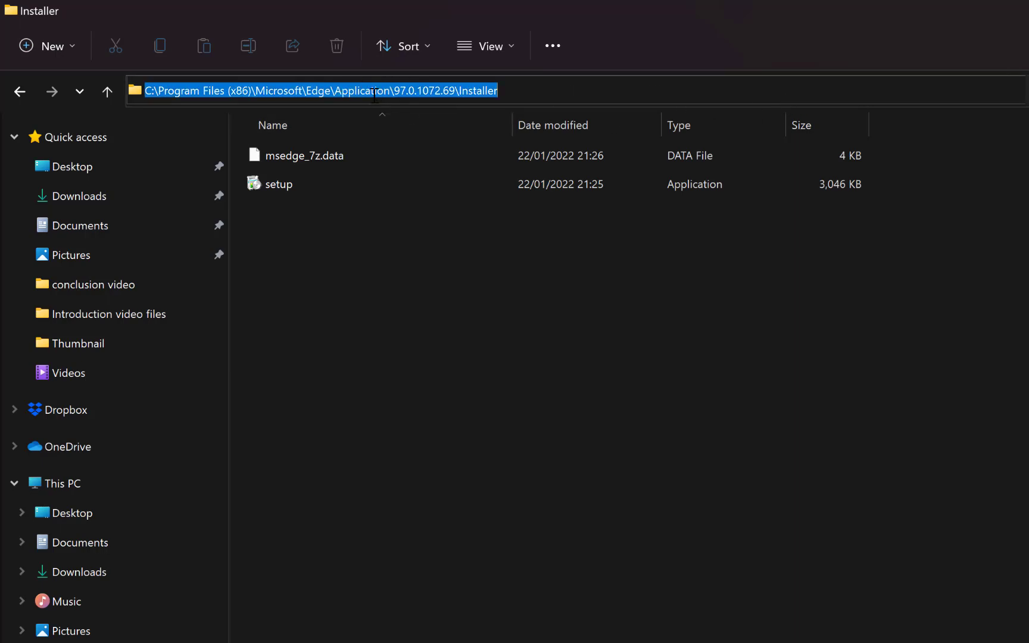
pyautogui.press('BackSpace')
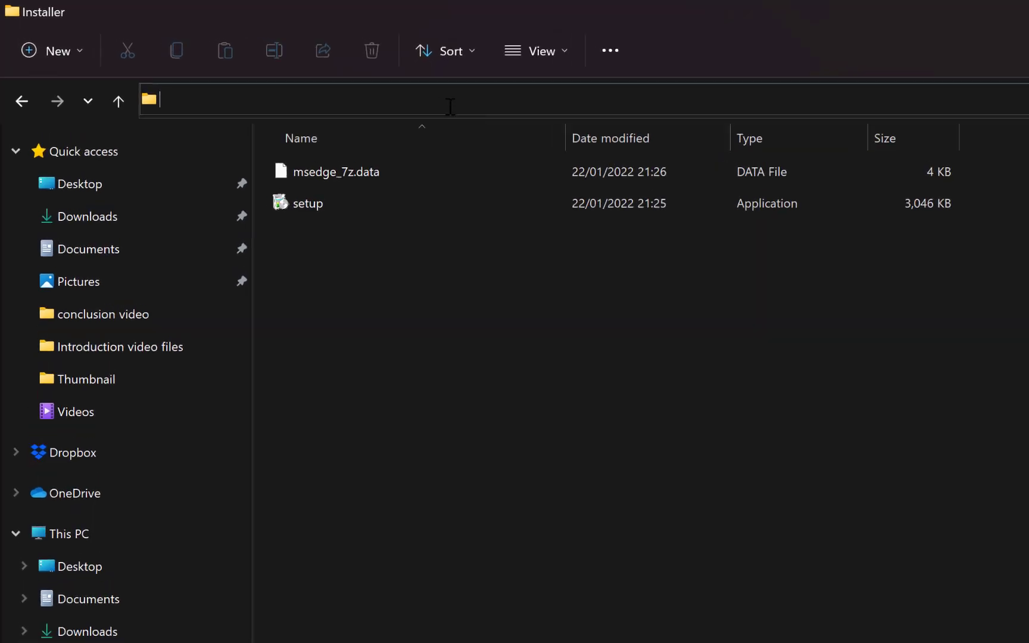
pyautogui.write('cmd')
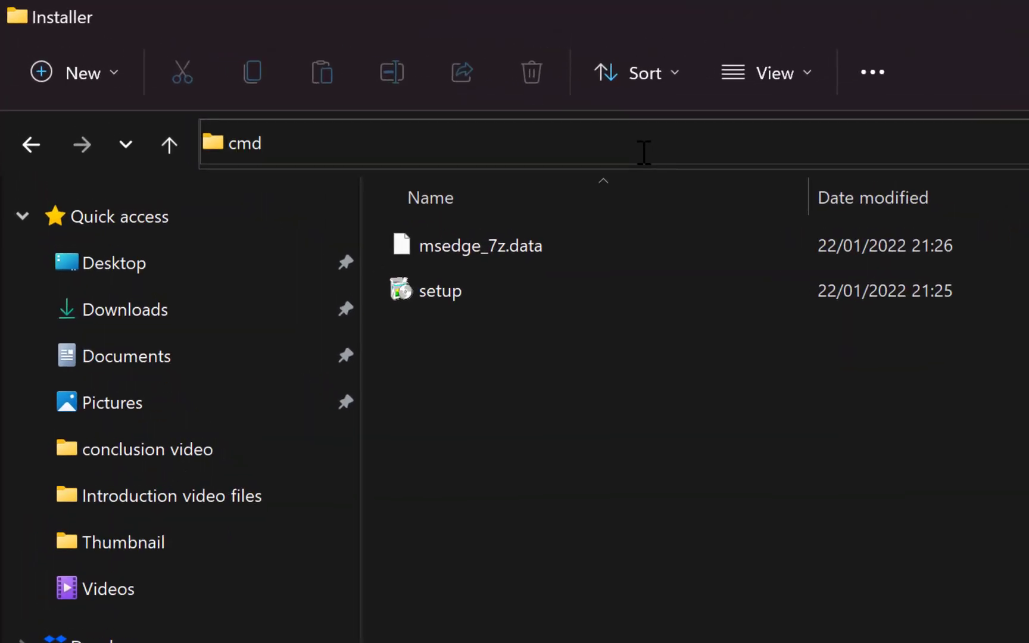
pyautogui.press('Return')
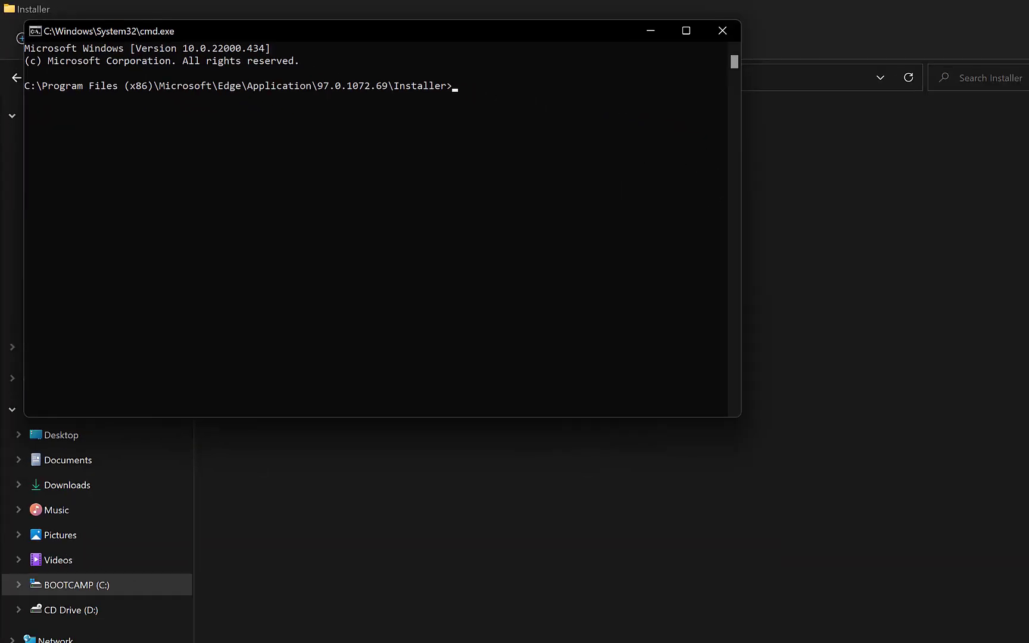
# Copy the saved command from Notepad and run setup.exe --uninstall --system-level --verbose-logging --force-uninstall.
pyautogui.click(738, 630)
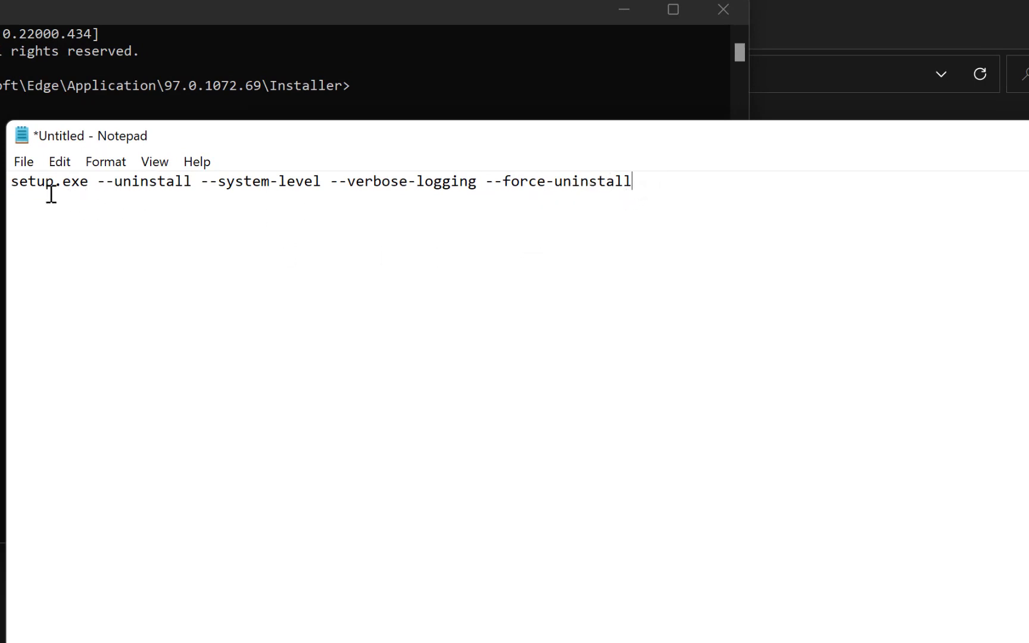
pyautogui.moveTo(659, 186); pyautogui.dragTo(3, 141)
pyautogui.hotkey('ctrl', 'c')
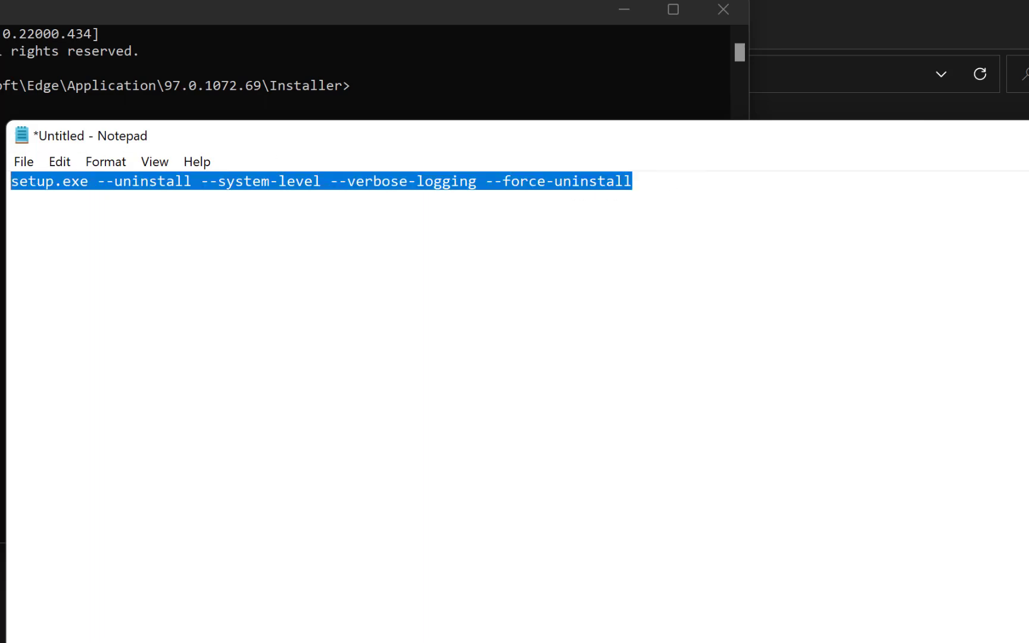
pyautogui.hotkey('alt', 'Tab')
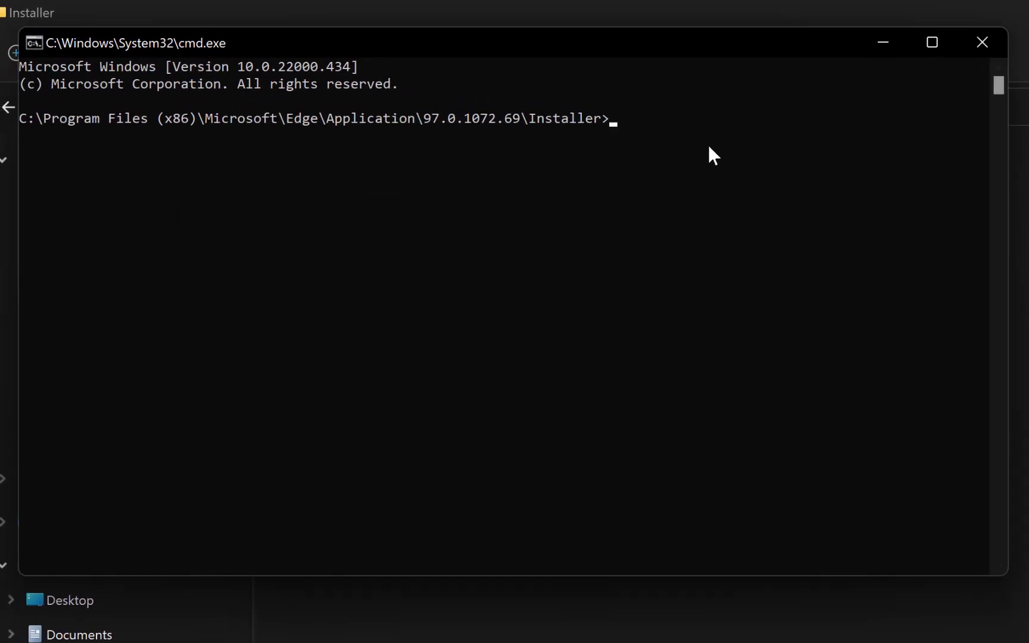
pyautogui.click(710, 150)
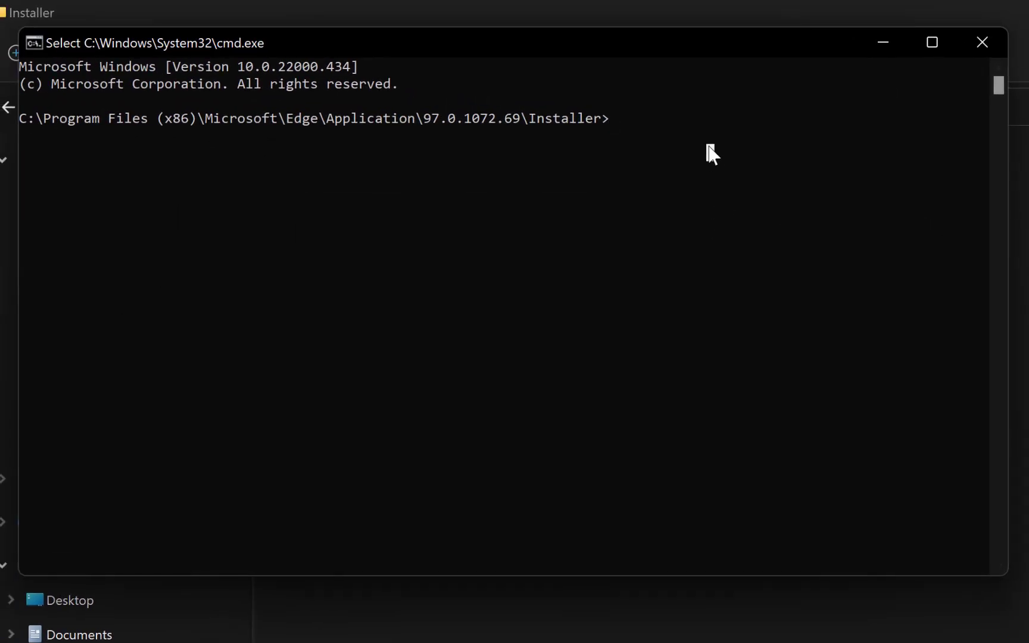
pyautogui.hotkey('ctrl', 'v')
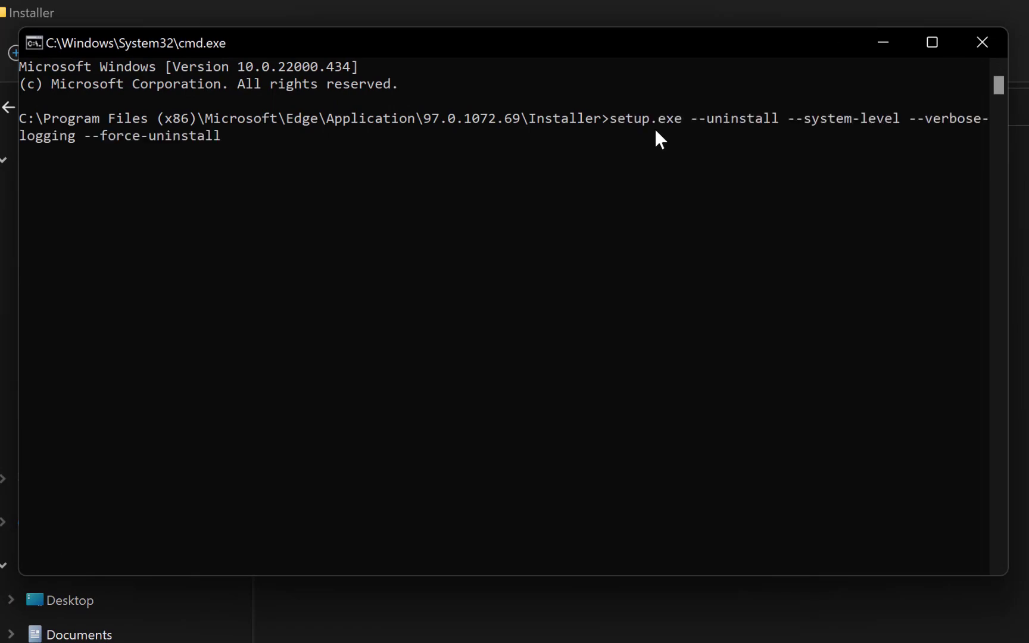
pyautogui.press('Return')
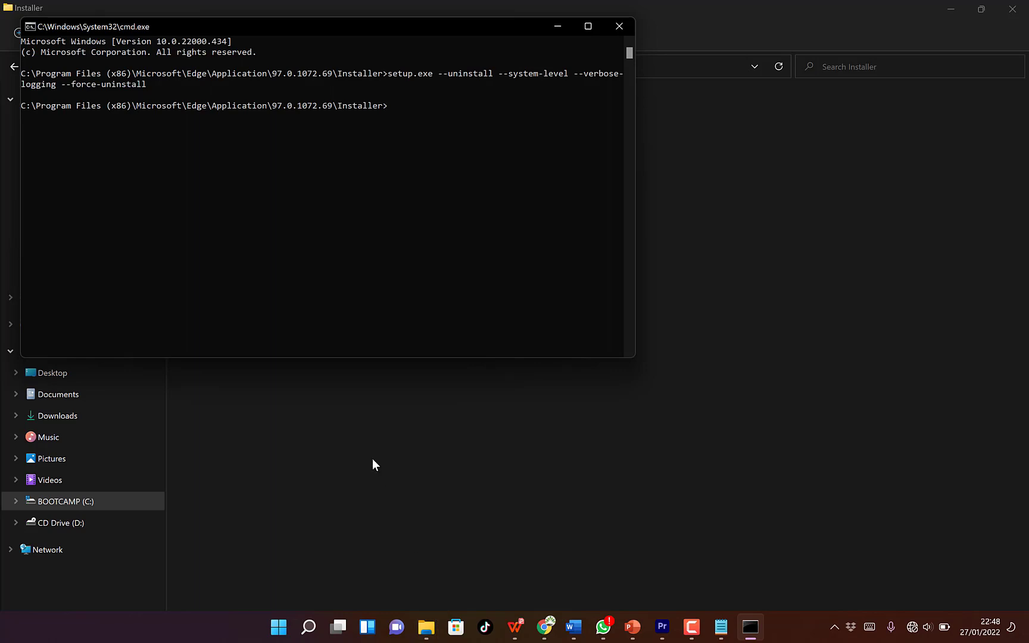
# Search the Start menu for 'edg' to check whether Edge still appears.
pyautogui.click(285, 626)
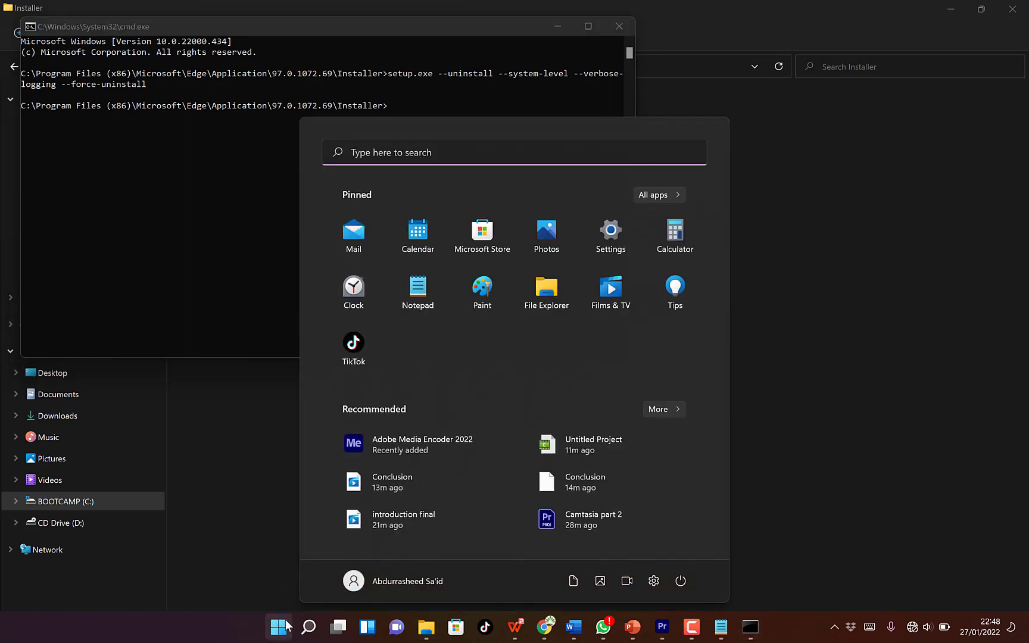
pyautogui.write('edg')
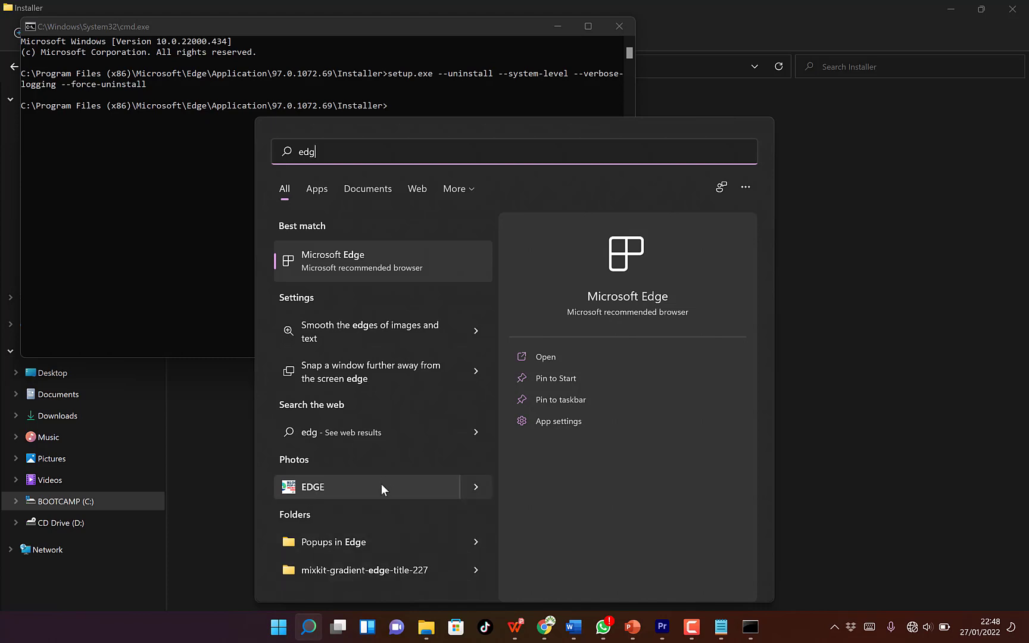
pyautogui.click(766, 5)
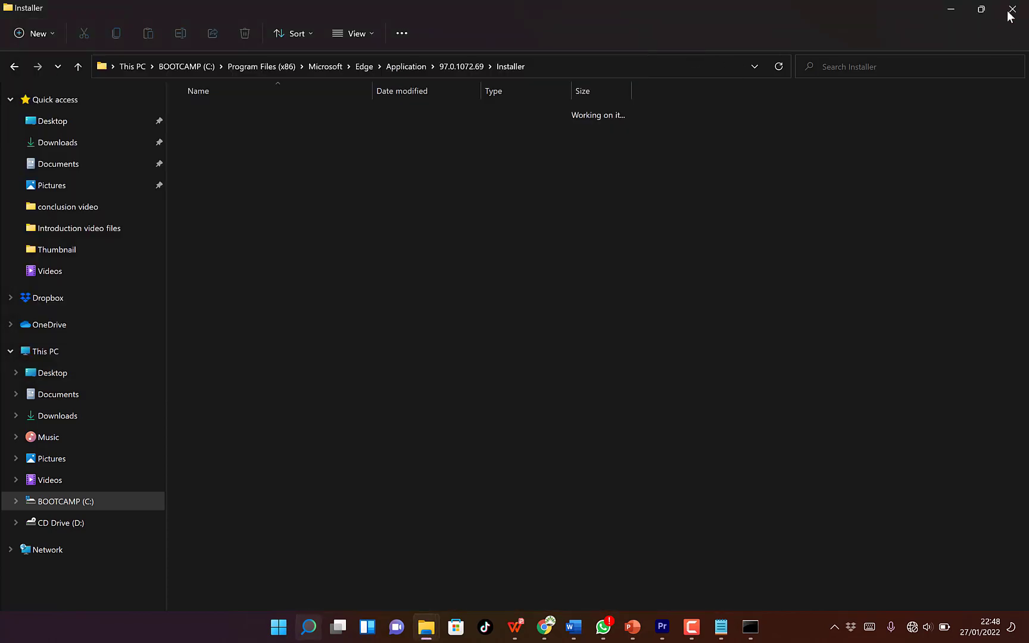
# Minimize File Explorer and dismiss the Start menu, returning to Command Prompt.
pyautogui.click(950, 11)
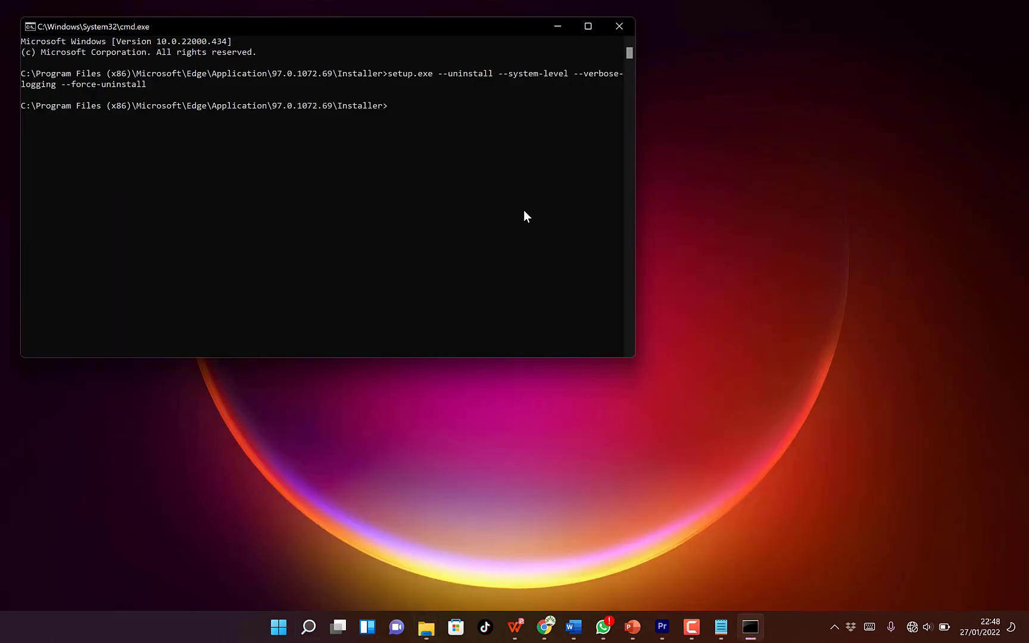
pyautogui.click(279, 629)
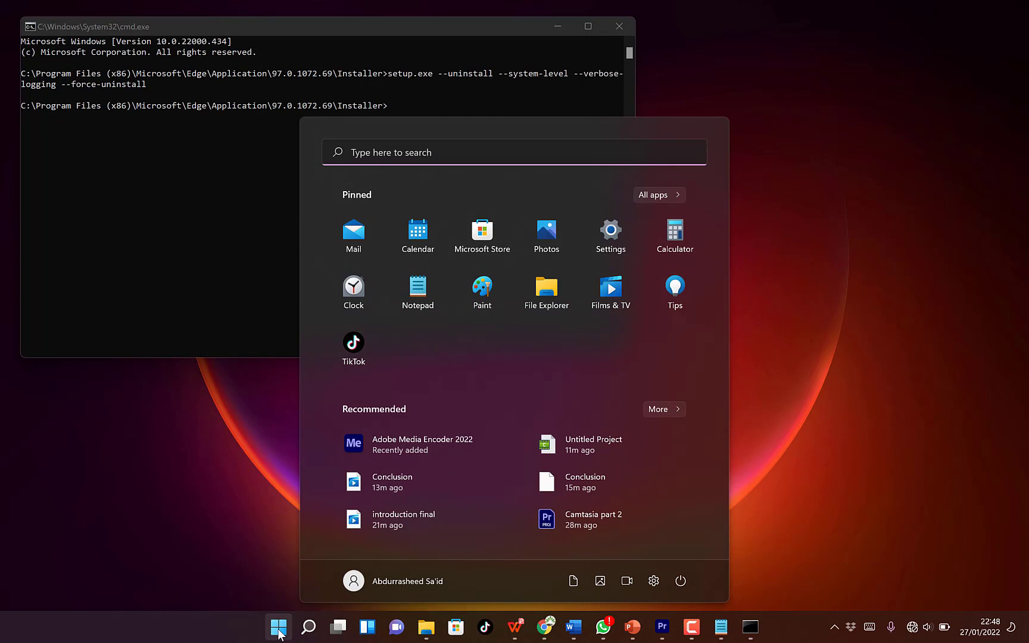
pyautogui.click(244, 224)
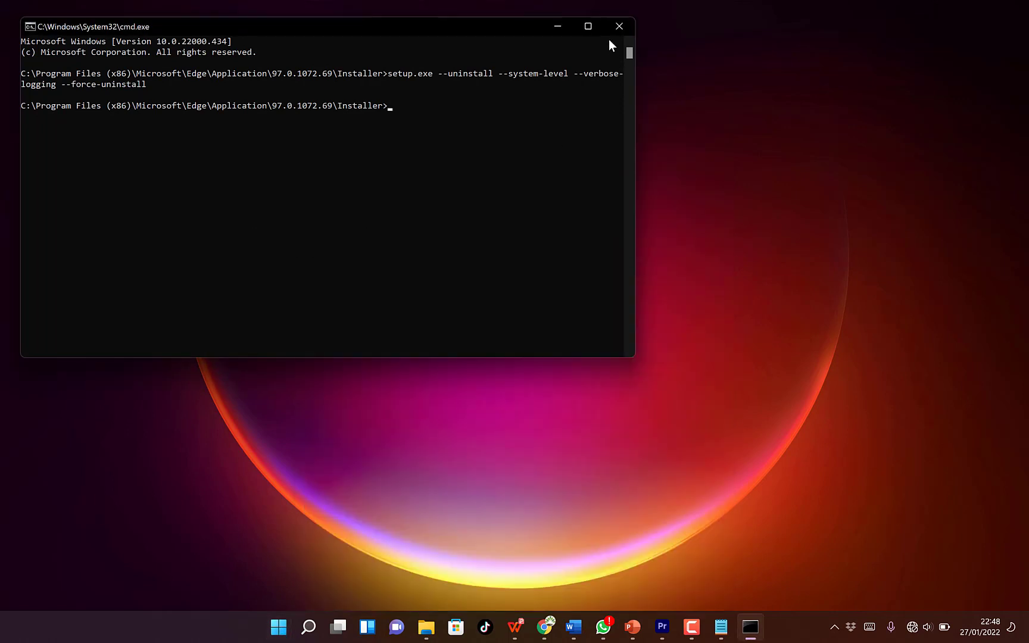
pyautogui.click(620, 27)
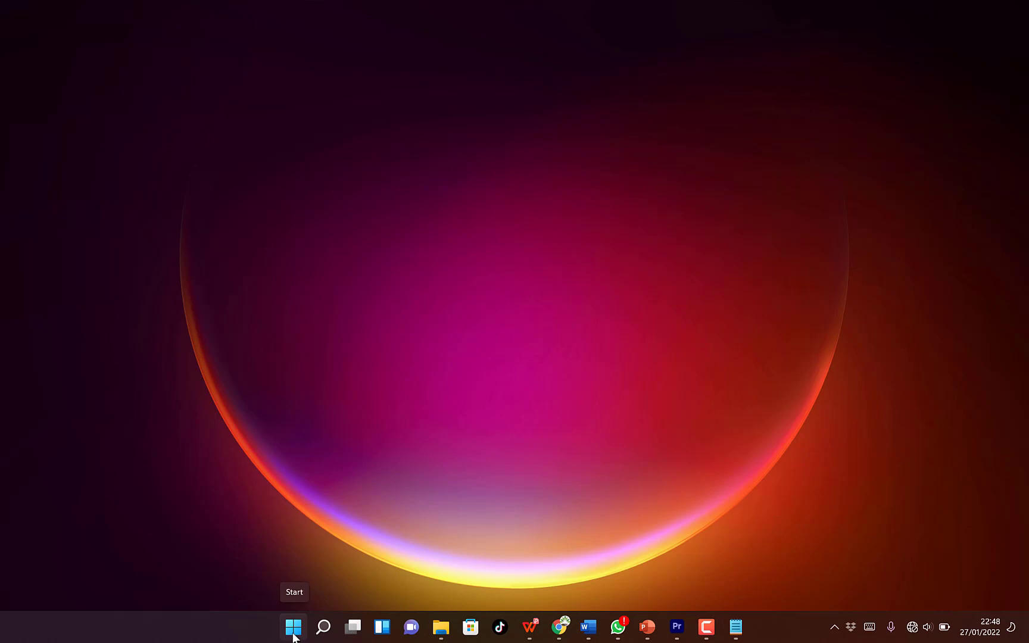